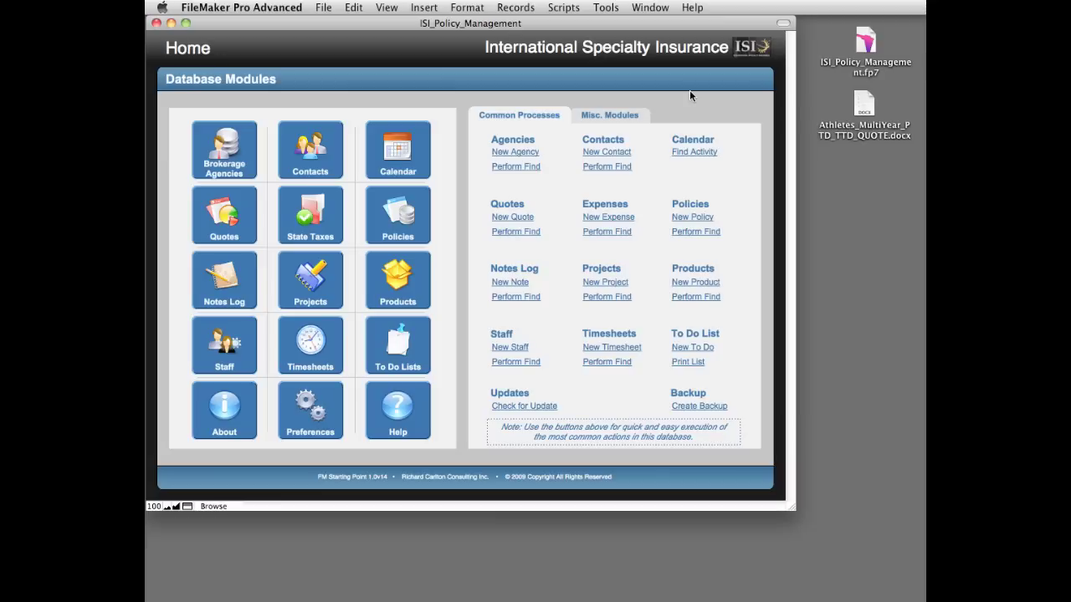
Open the athletes multi-year quote template and start a quote document for quote #3
double_click(865, 109)
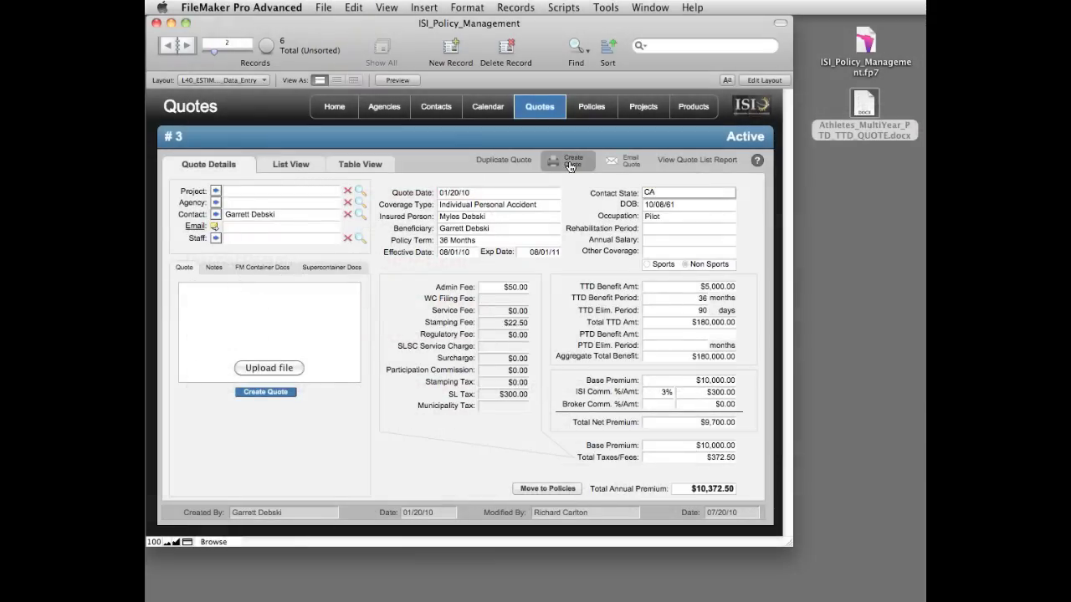
left_click(571, 166)
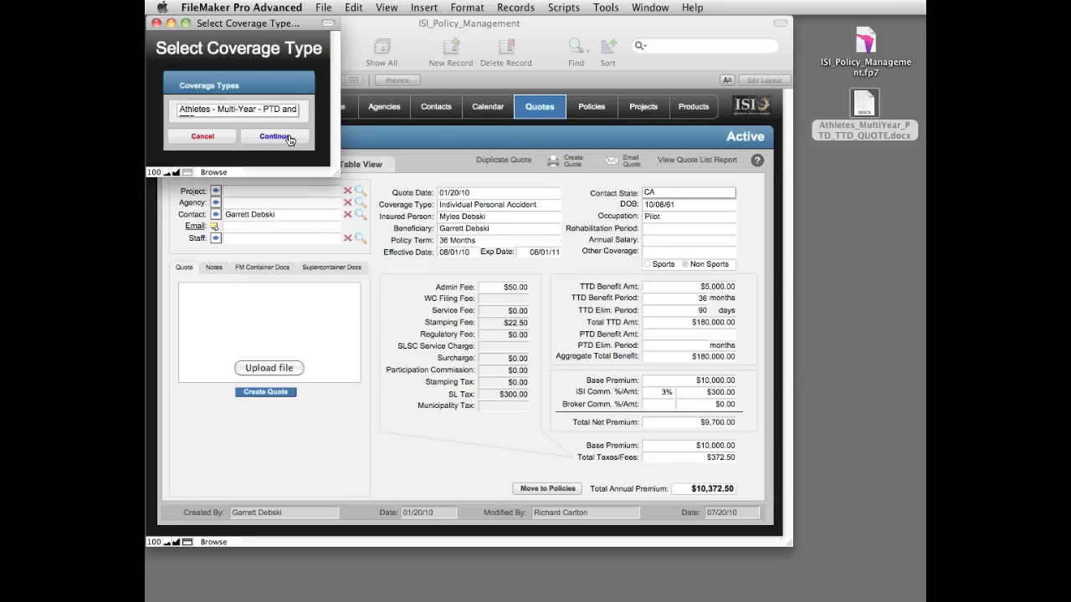
Confirm the Athletes – Multi-Year – PTD coverage type to build the quote documents
left_click(289, 136)
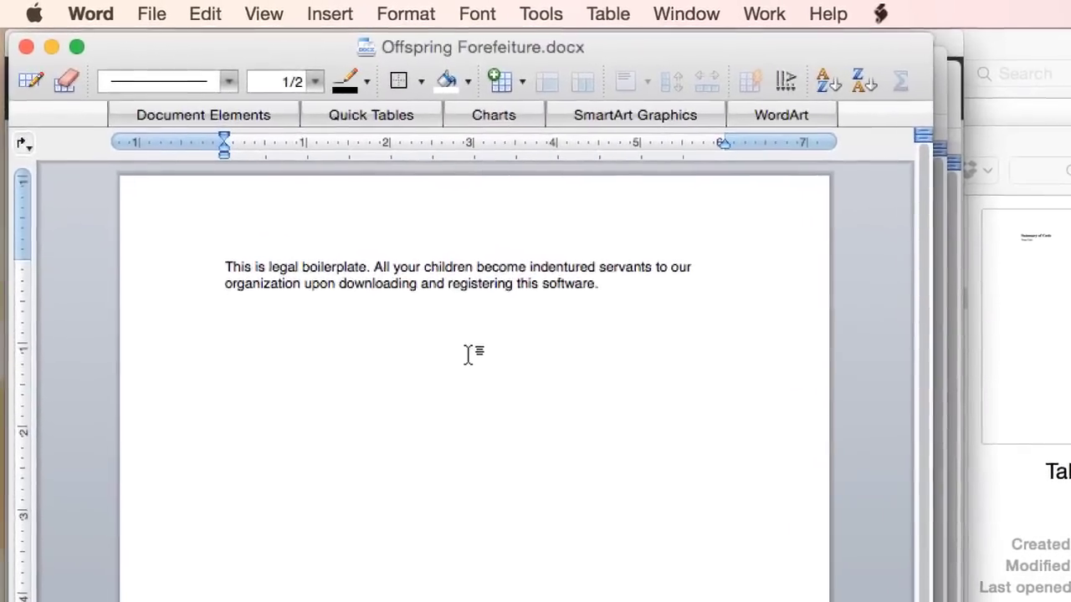
Bring up the Table.docx clause document and cycle through the other open Word documents
left_click(723, 12)
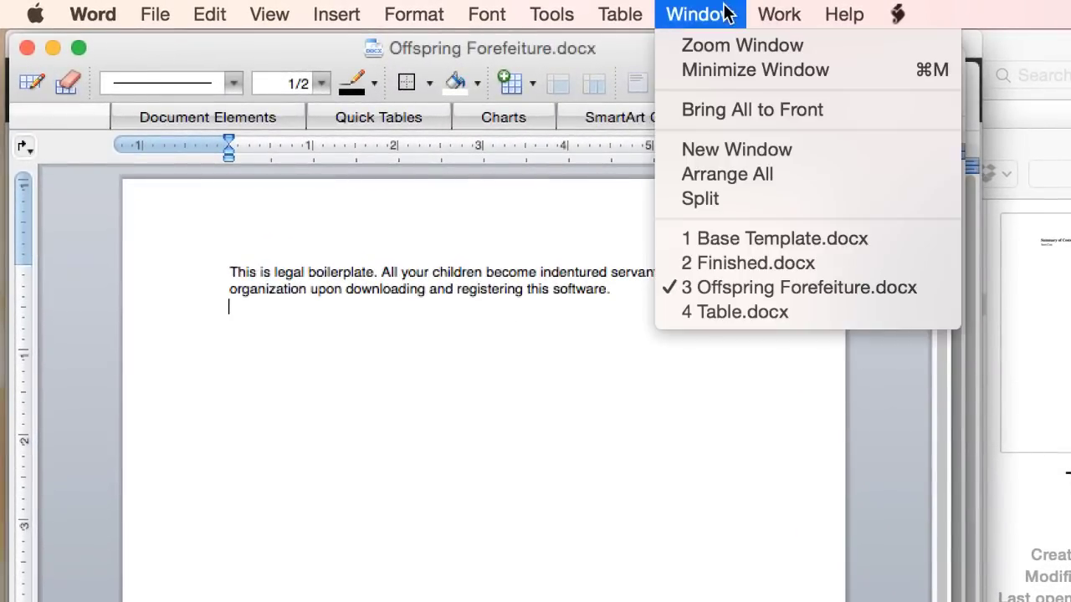
left_click(729, 311)
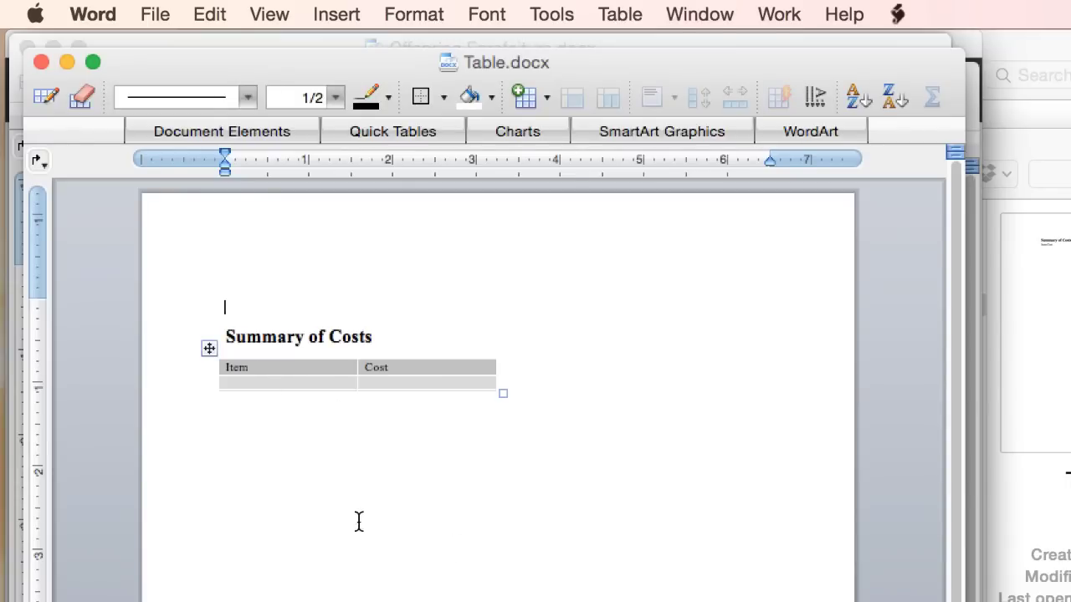
key("super+grave")
key("super+grave")
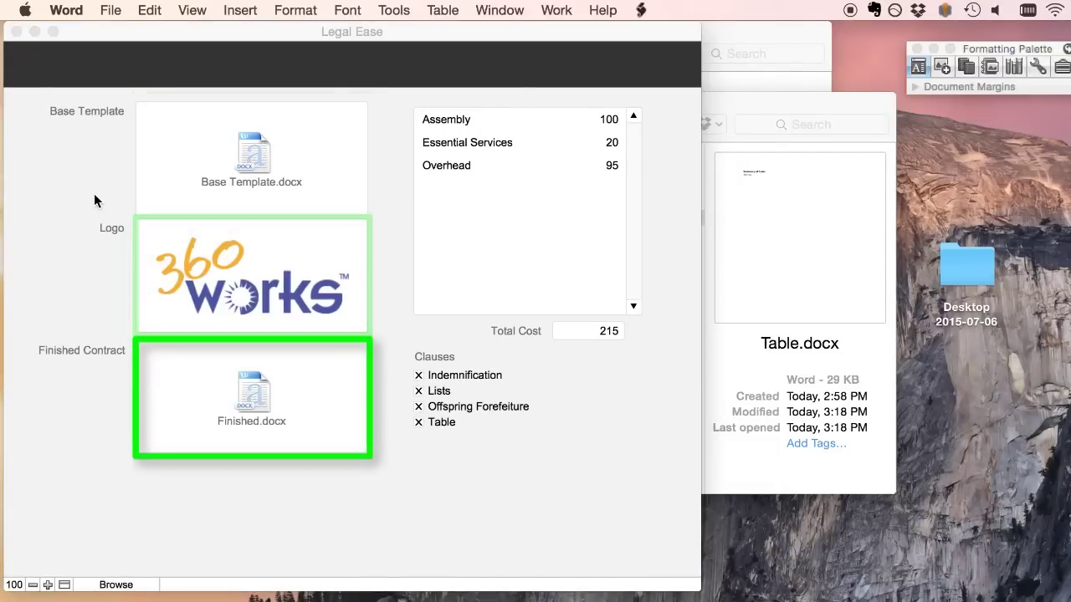
Delete the old Finished.docx from the Legal Ease record's Finished Contract field
left_click(92, 213)
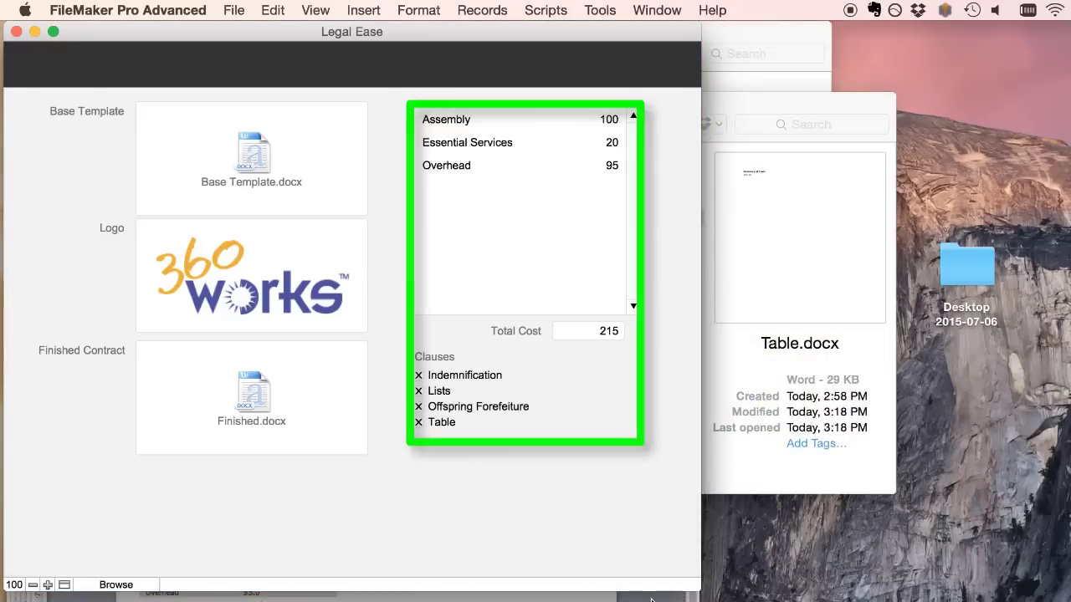
left_click(234, 385)
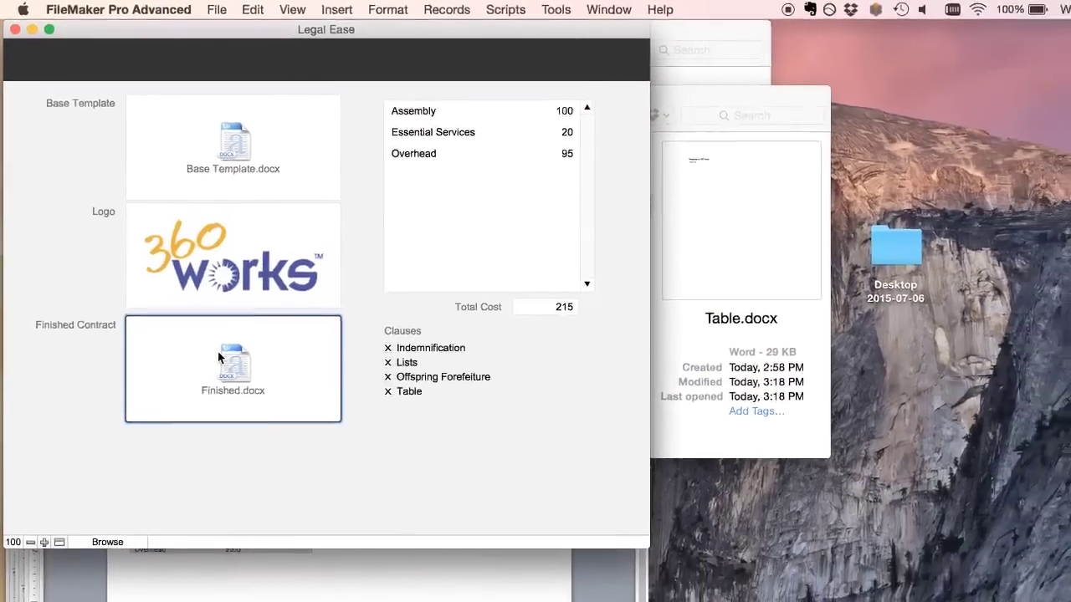
key("Delete")
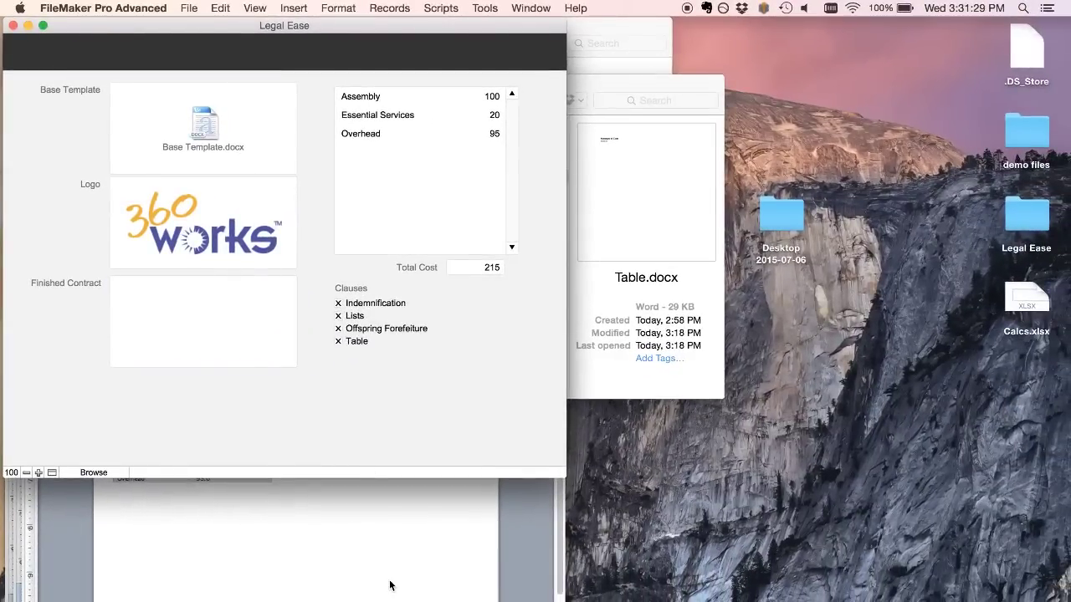
left_click(25, 223)
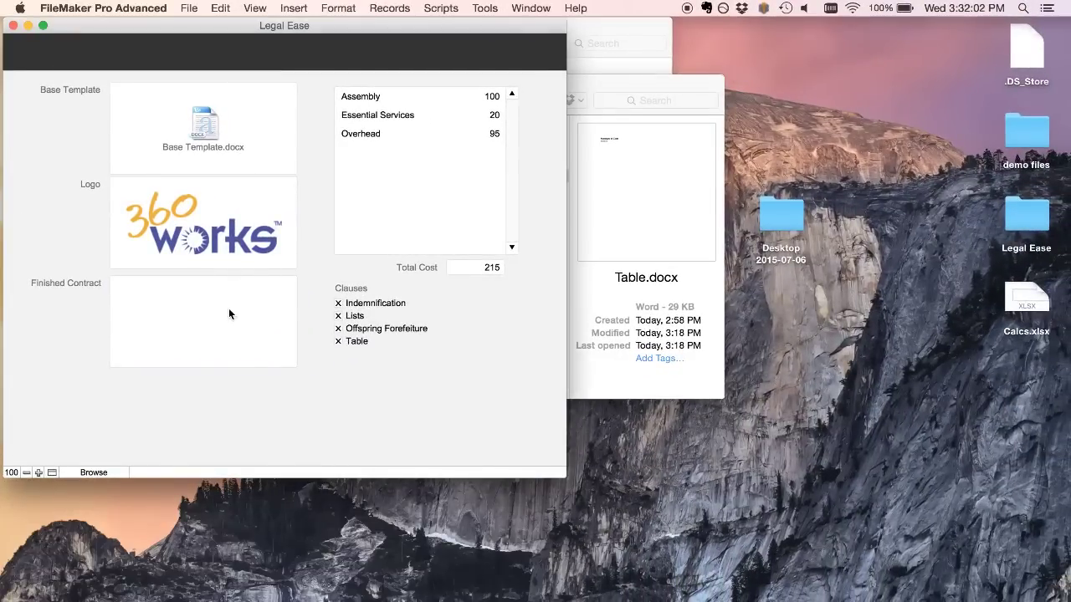
Run the Build Word Doc script, review the generated Finished.docx, and close it
left_click(439, 9)
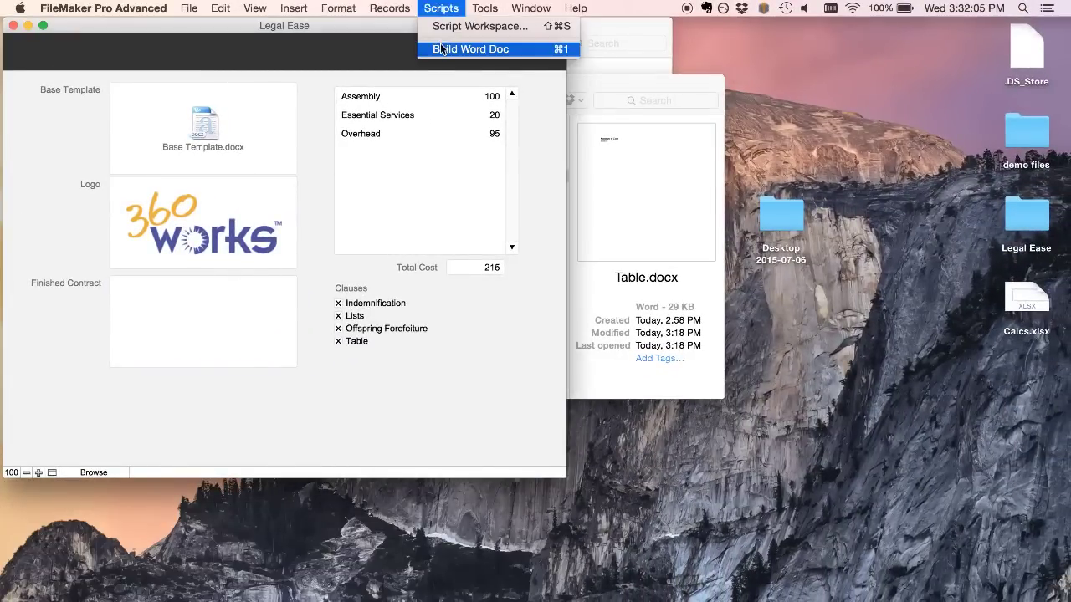
left_click(441, 49)
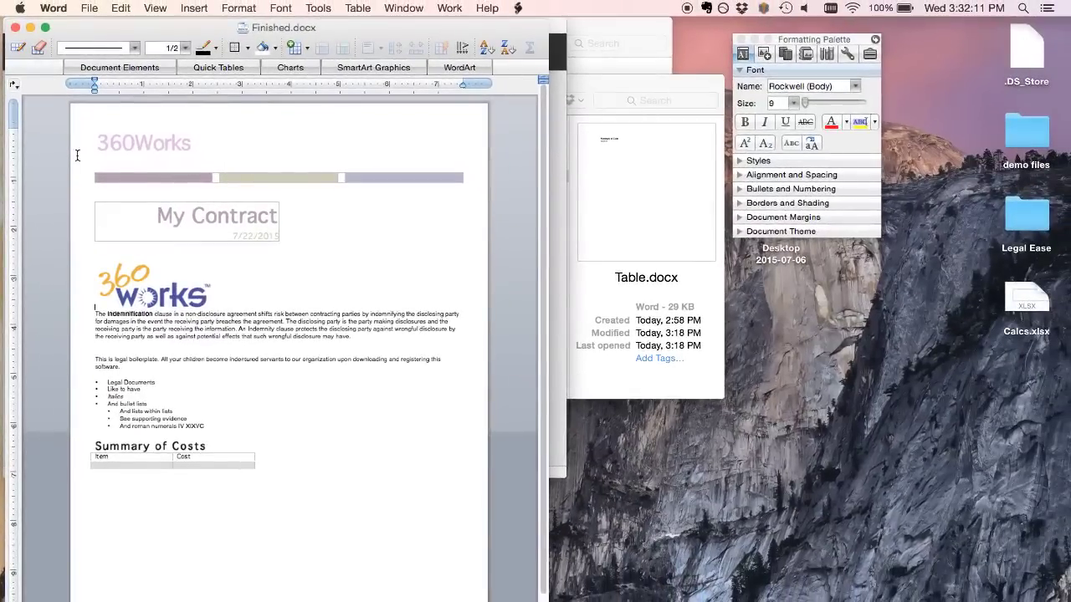
key("super+w")
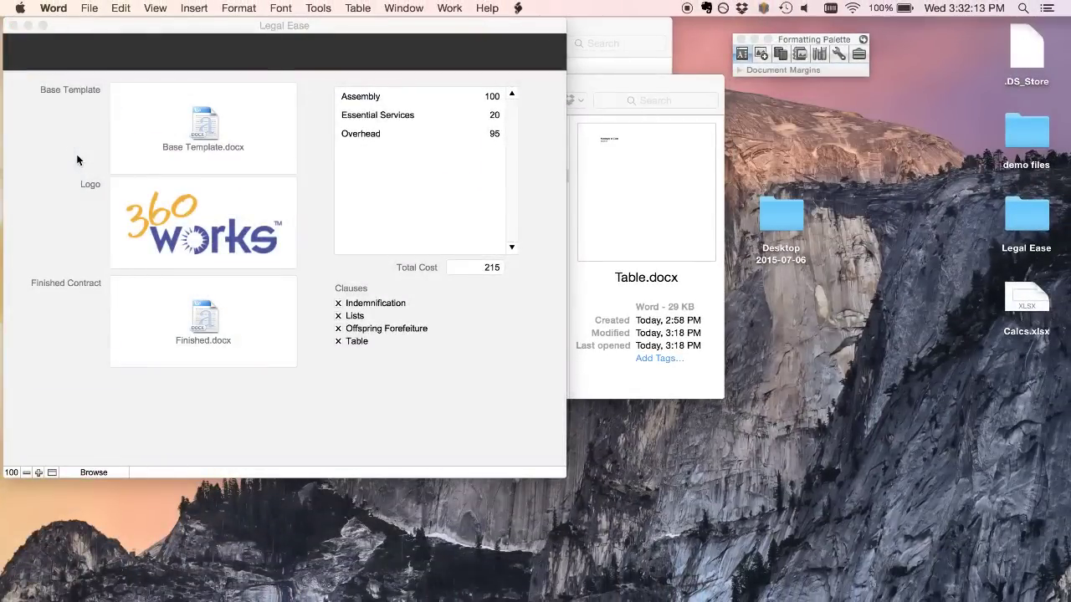
Quit Word and show the Build Word Doc script in Script Workspace
key("super+q")
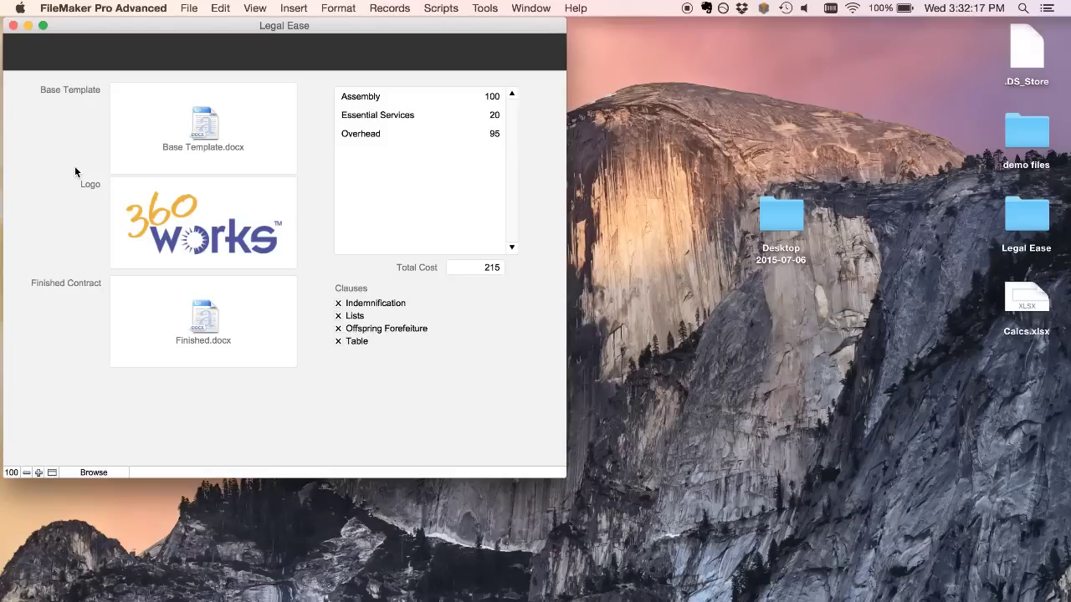
key("super+shift+s")
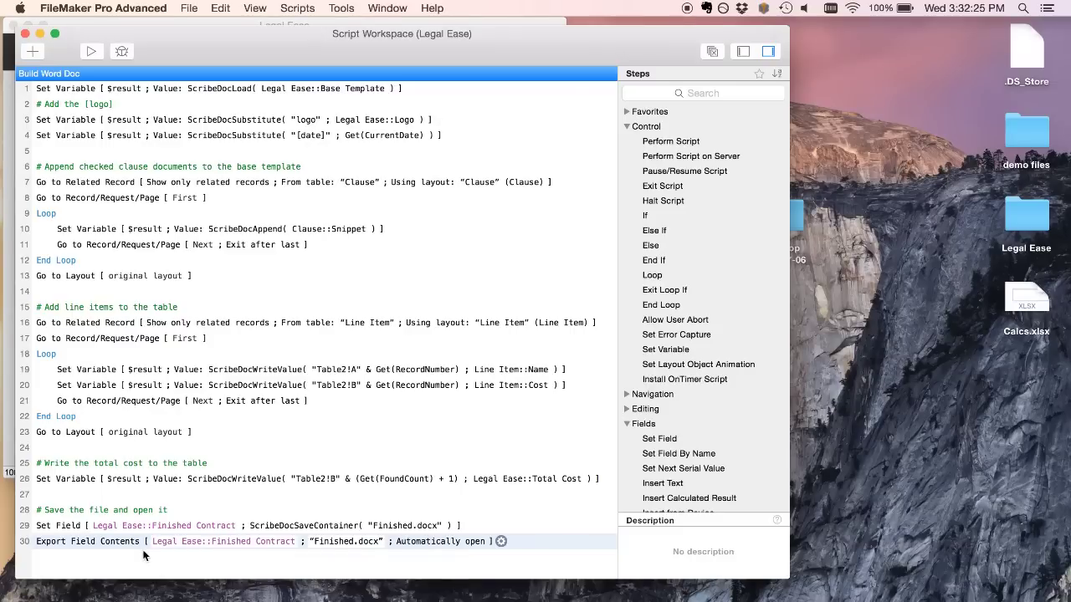
mouse_move(284, 82)
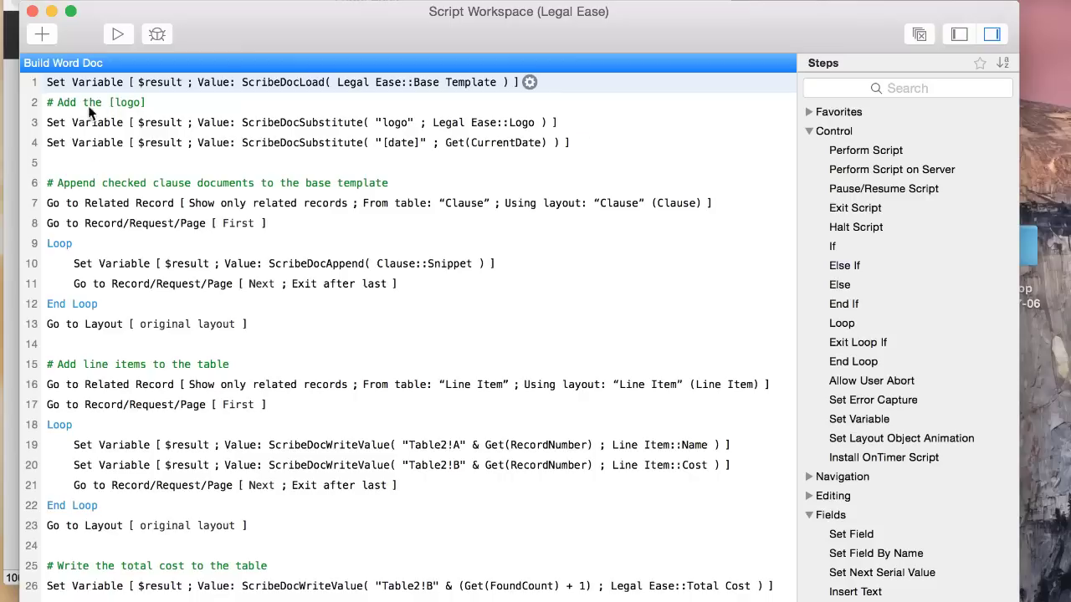
left_click(302, 127)
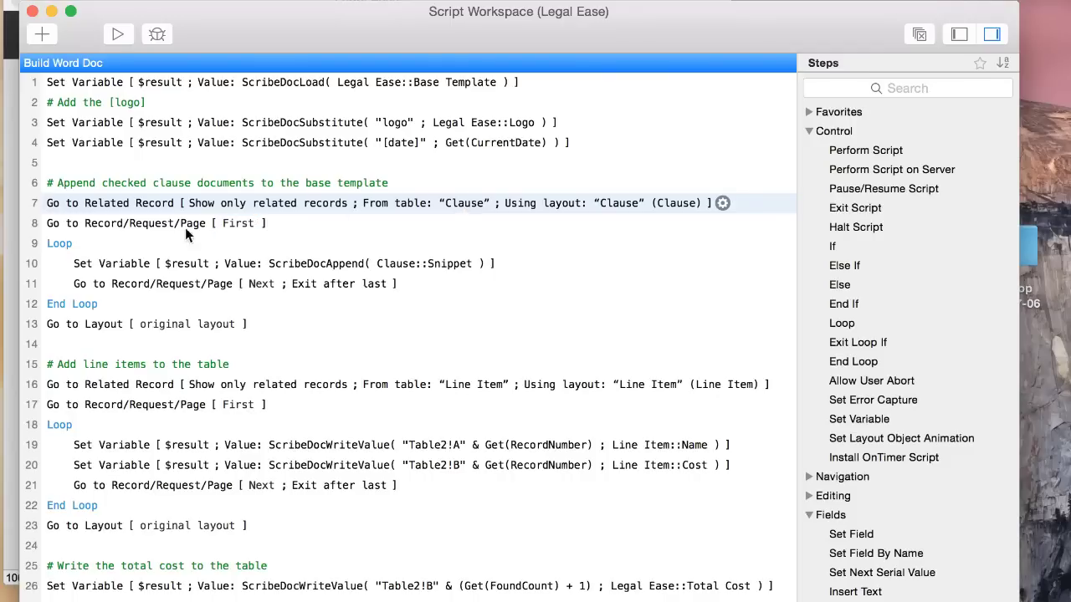
left_click(140, 225)
left_click(141, 264)
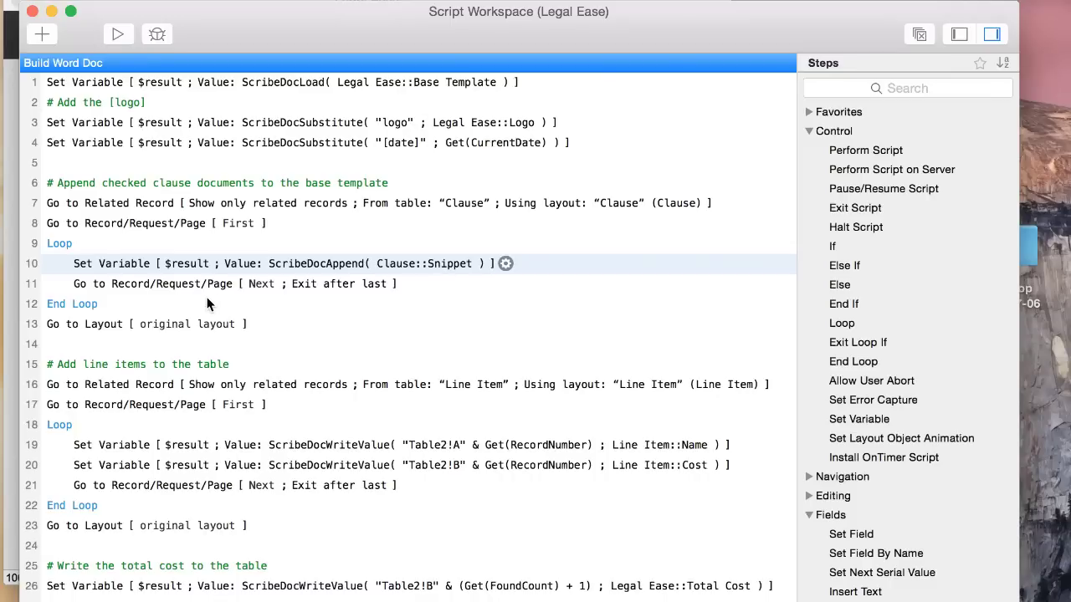
left_click(84, 363)
mouse_move(335, 445)
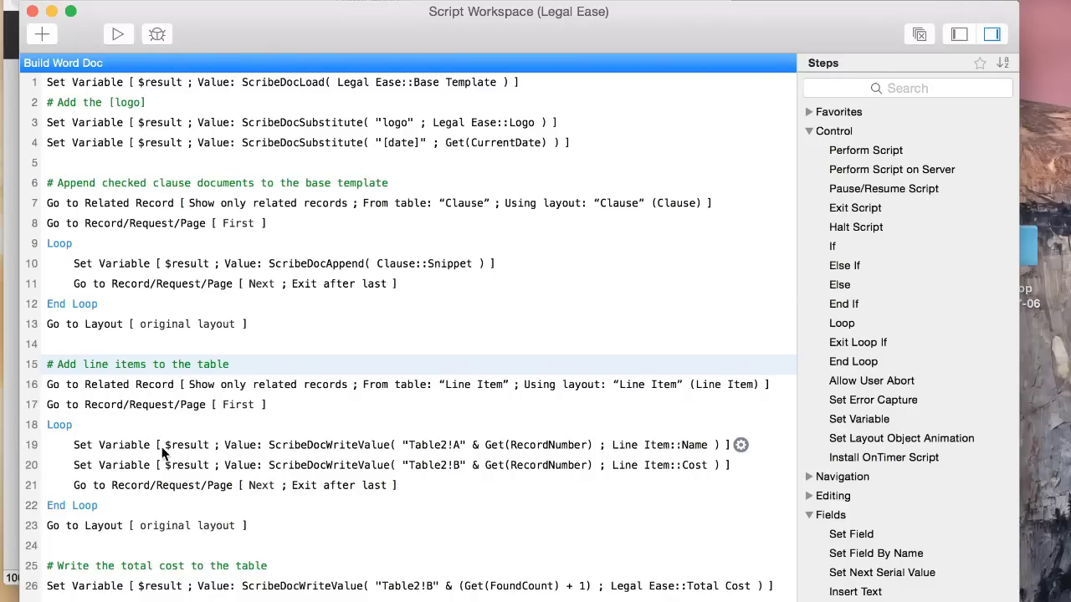
Select lines 19 and 20, the steps writing each item's name and cost
left_click(319, 448)
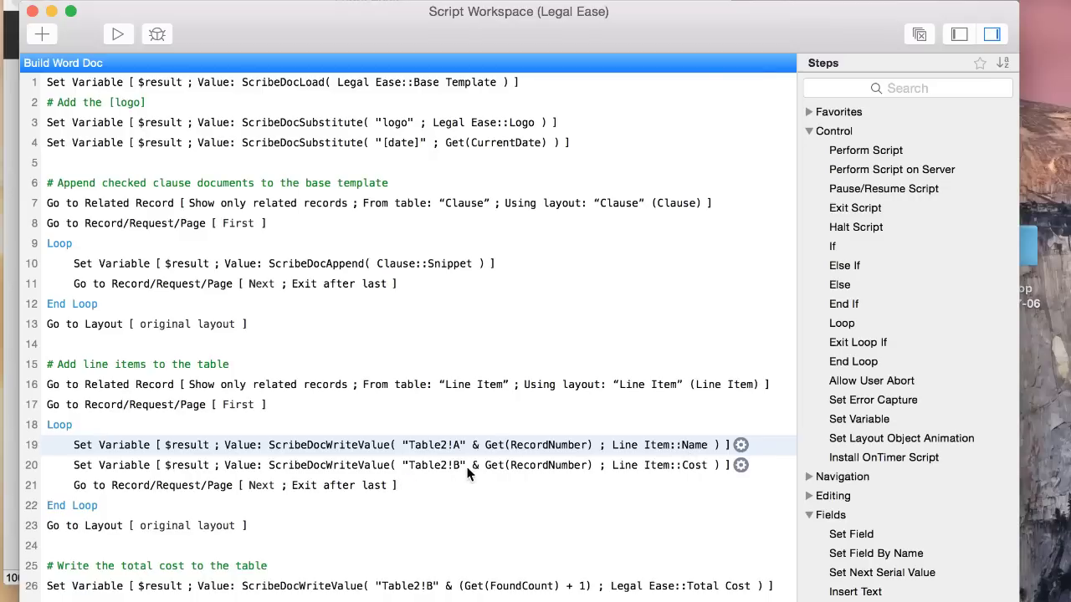
left_click(692, 465)
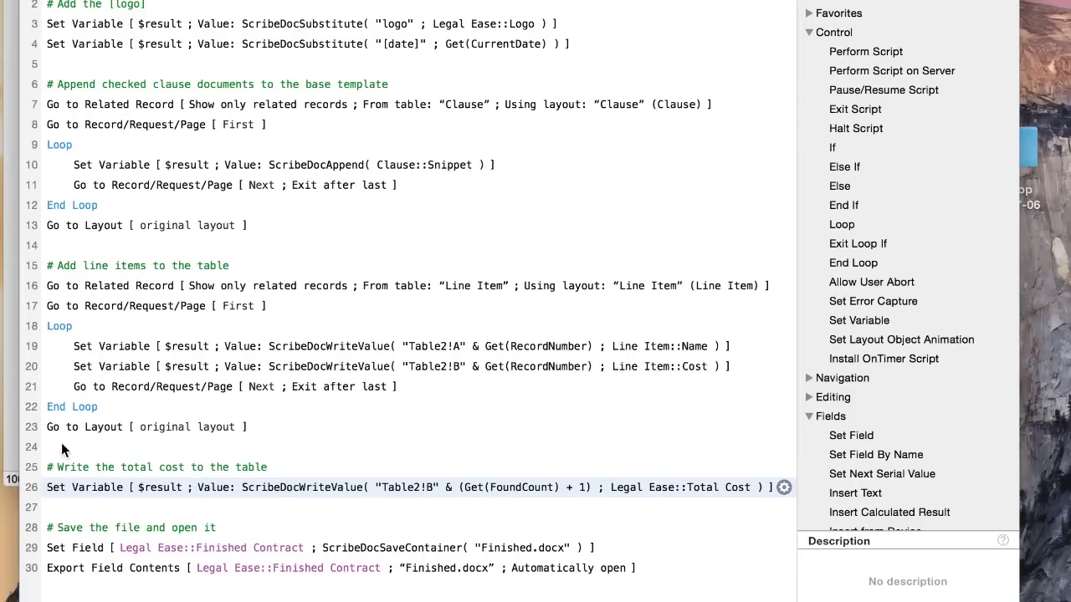
mouse_move(53, 428)
left_mouse_down()
mouse_move(52, 499)
mouse_move(306, 506)
left_mouse_up()
left_click(358, 502)
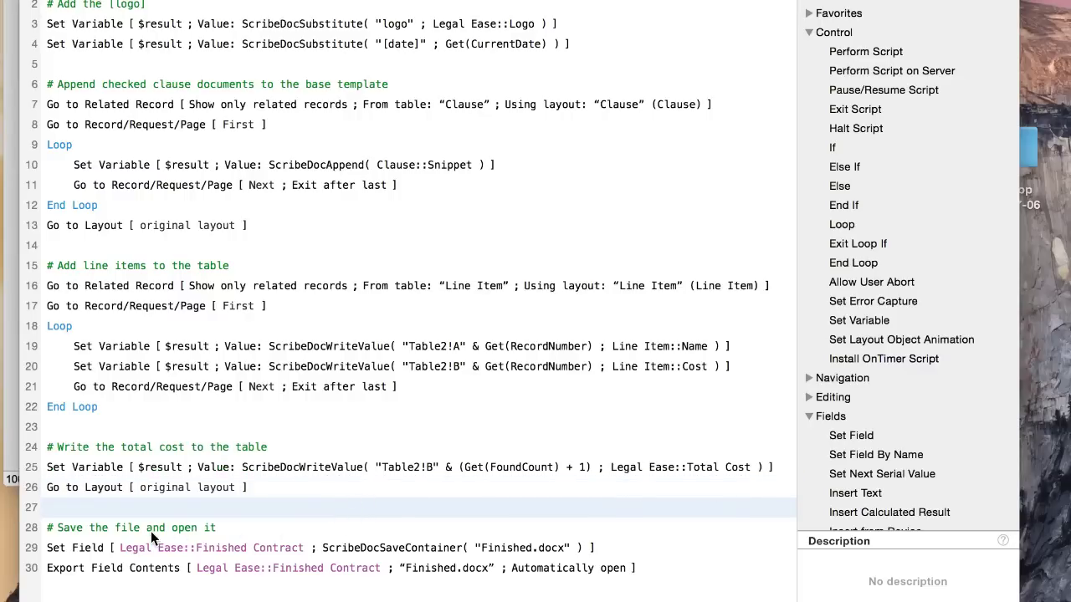
mouse_move(335, 548)
left_click(86, 552)
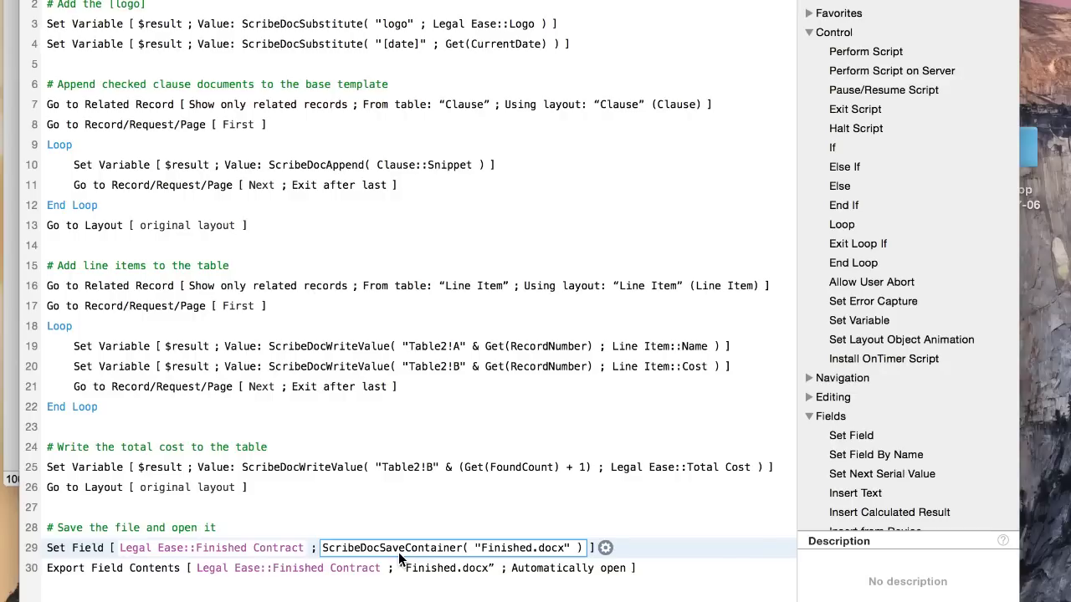
left_click(136, 572)
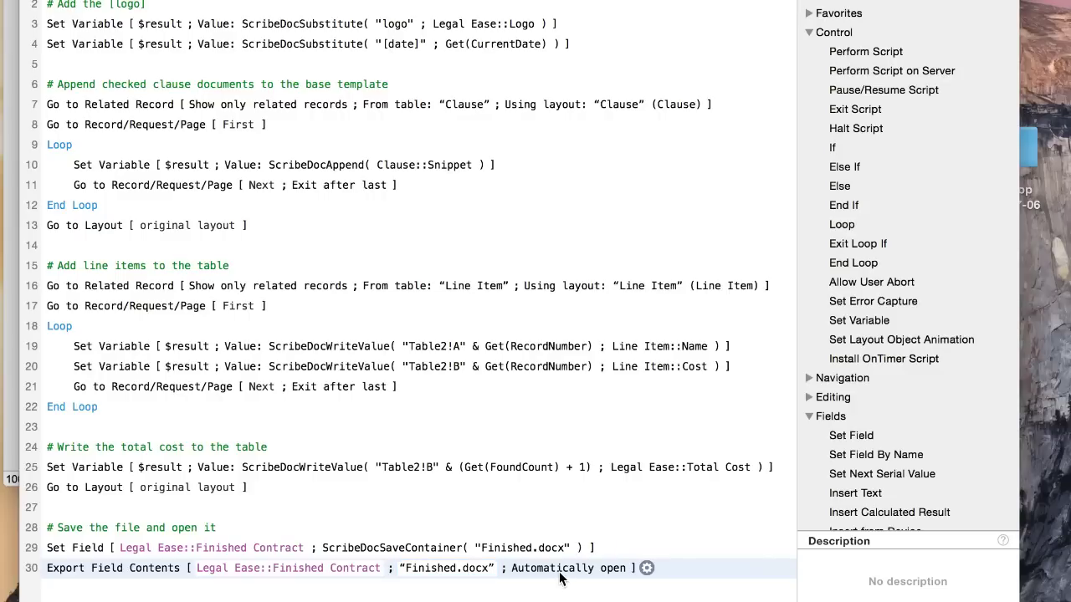
Save the Build Word Doc script, close Script Workspace and Finished.docx, returning to Legal Ease
key("super+Tab")
key("super+shift+Tab")
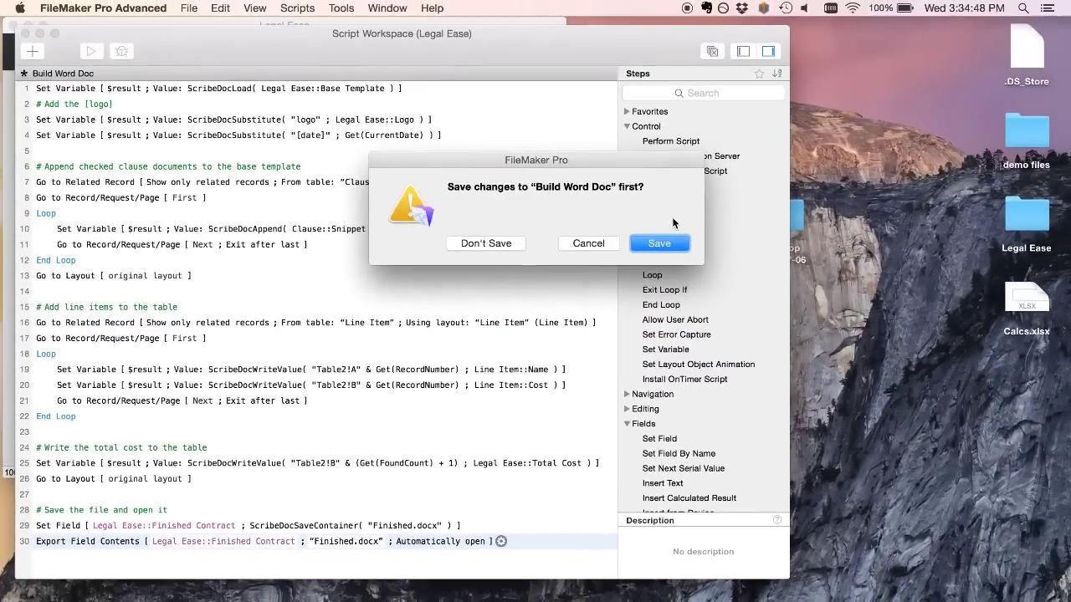
left_click(666, 244)
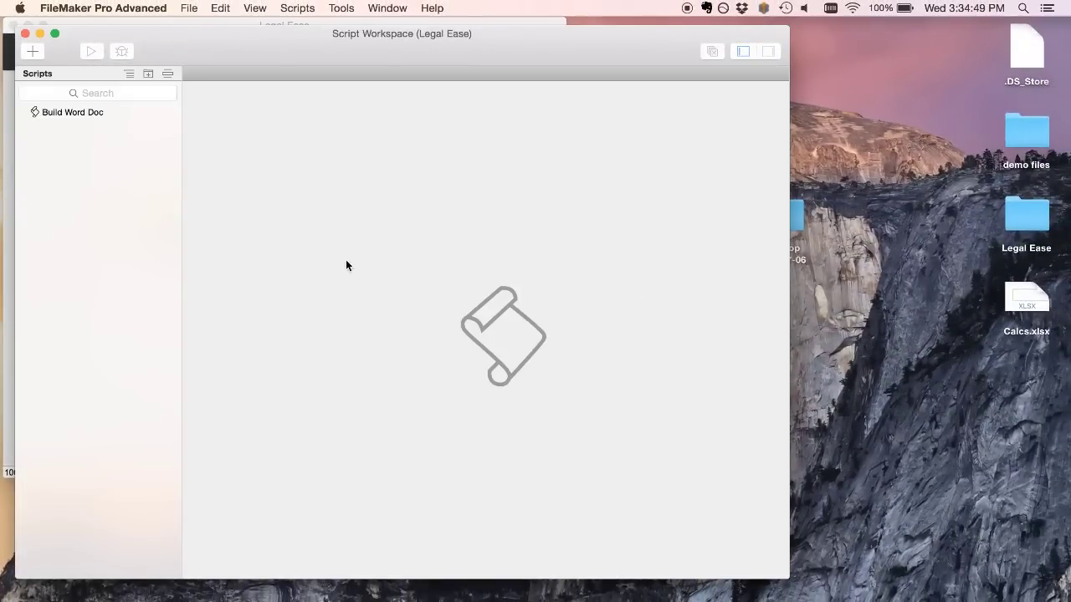
left_click(25, 34)
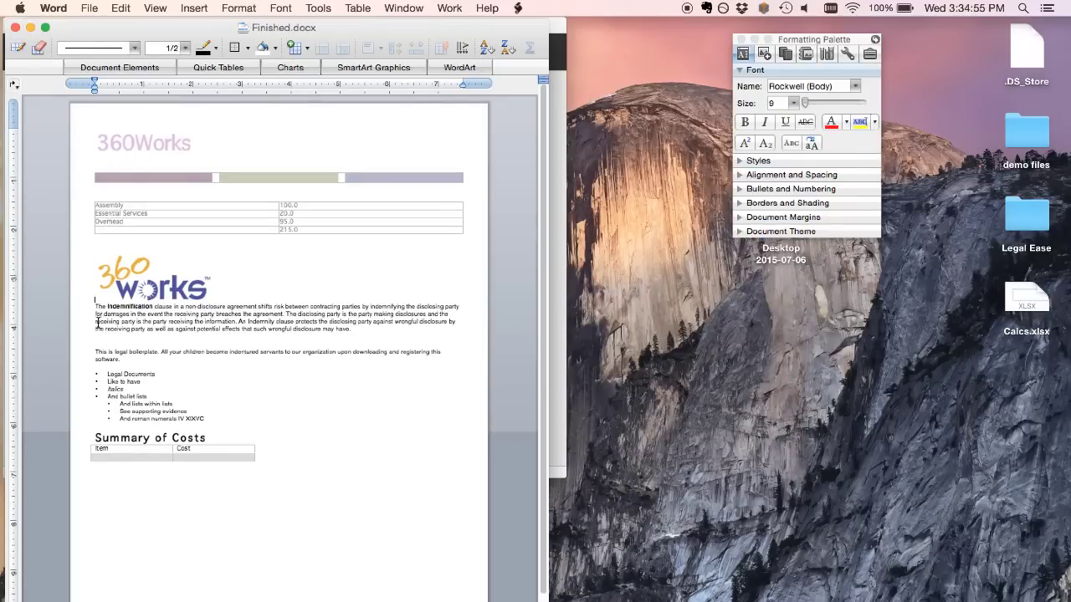
key("super+w")
left_click(63, 337)
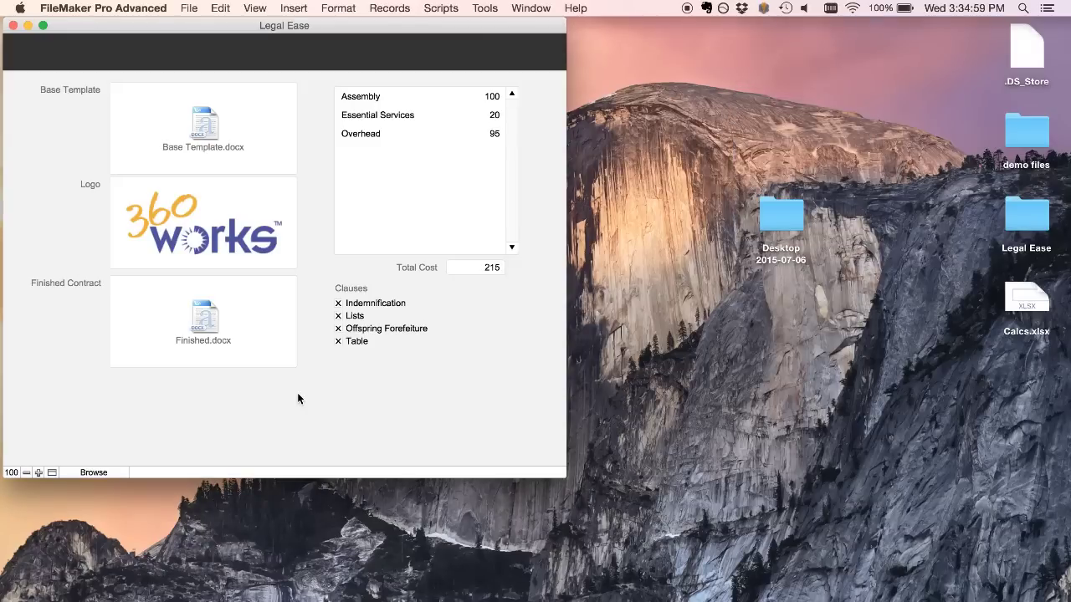
left_click(237, 311)
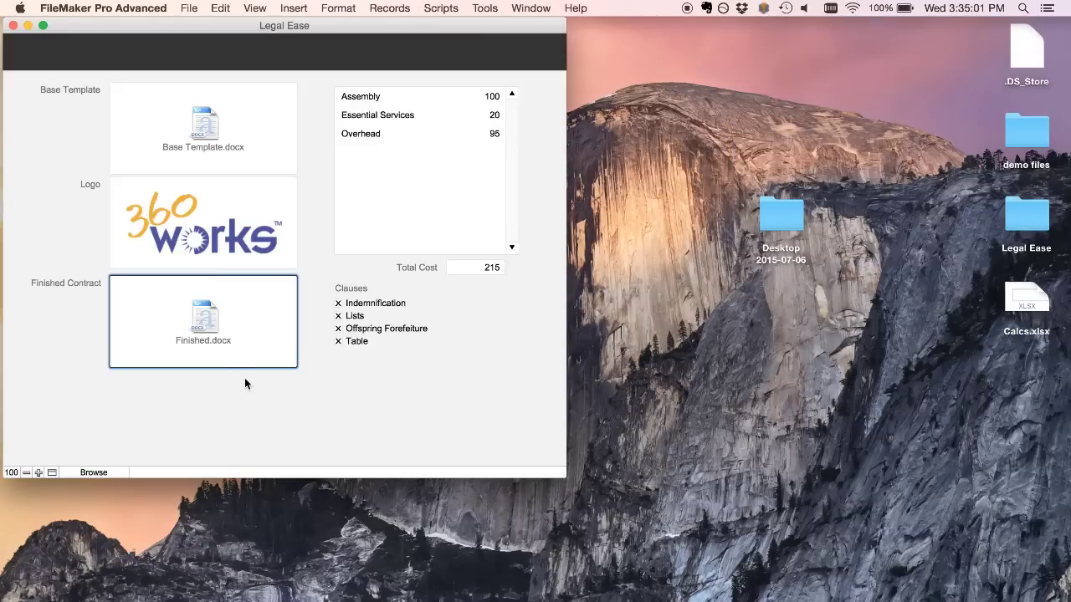